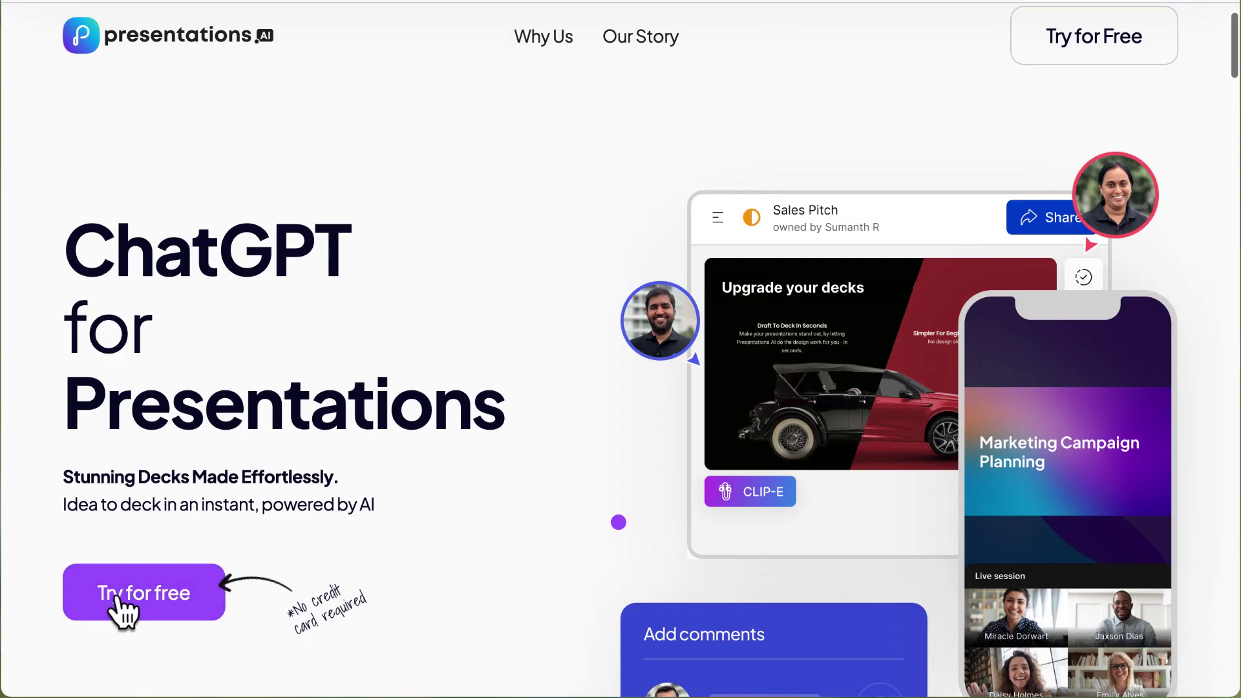
Sign up for a free account with email, confirm the role, and skip the website and industry questions
left_click(194, 462)
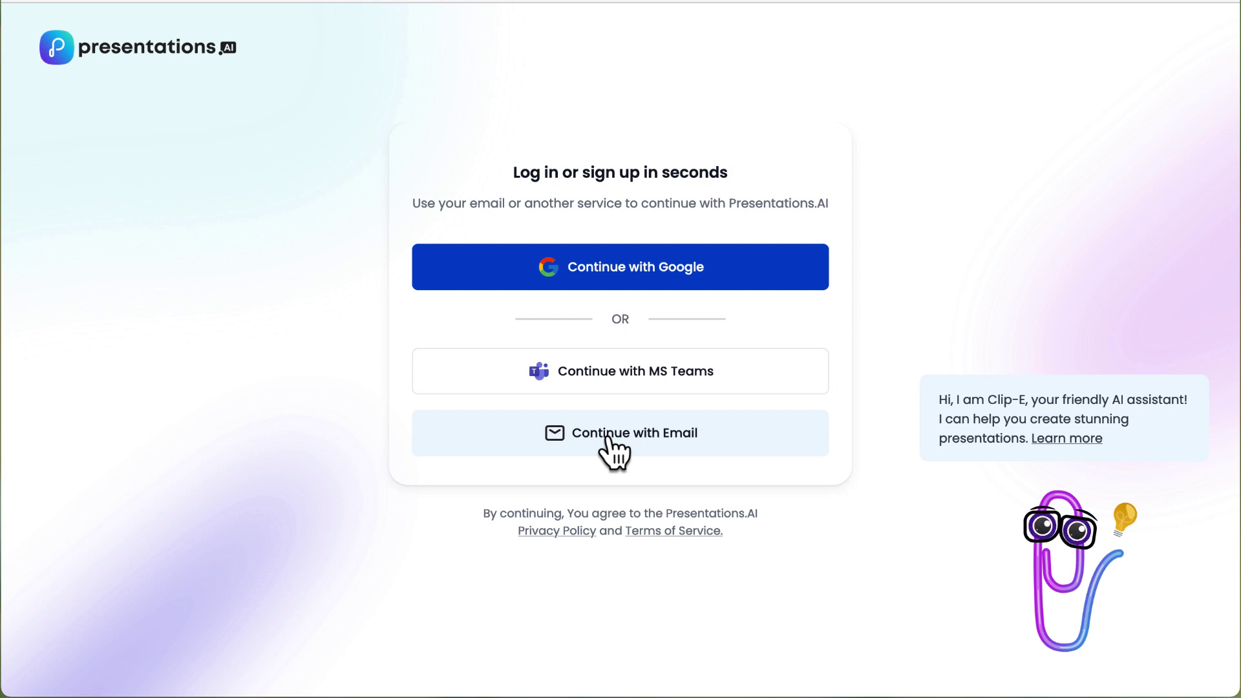
left_click(646, 443)
left_click(665, 398)
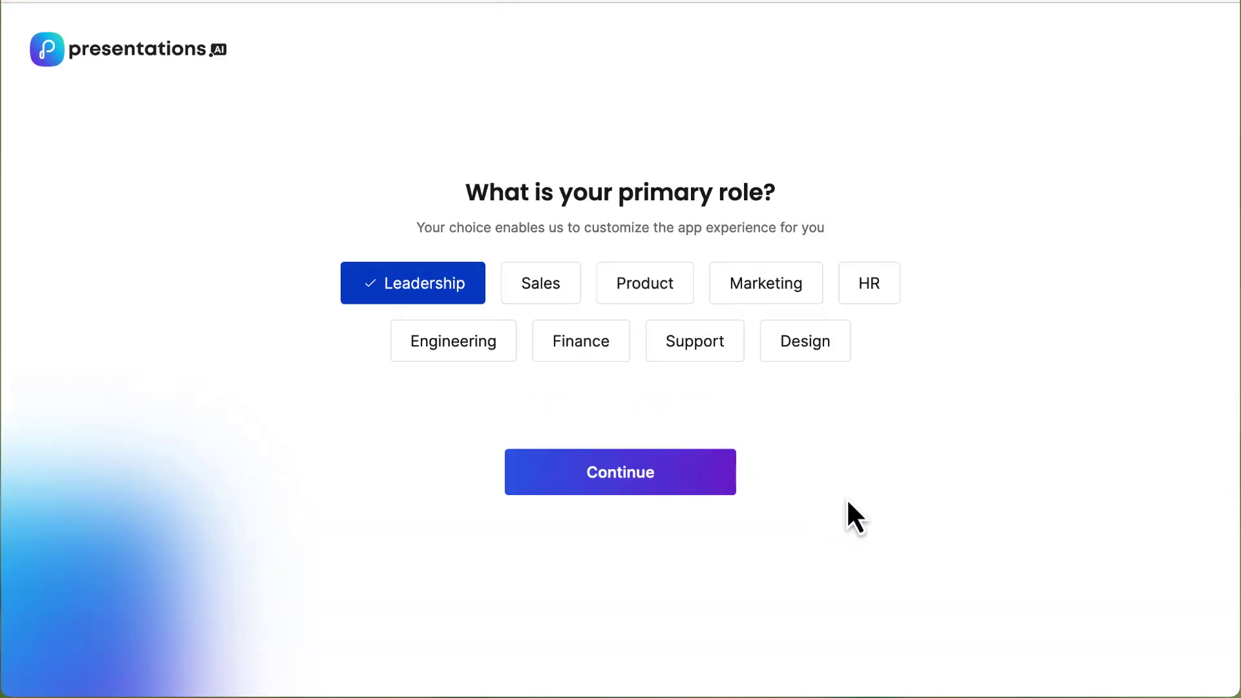
key("Return")
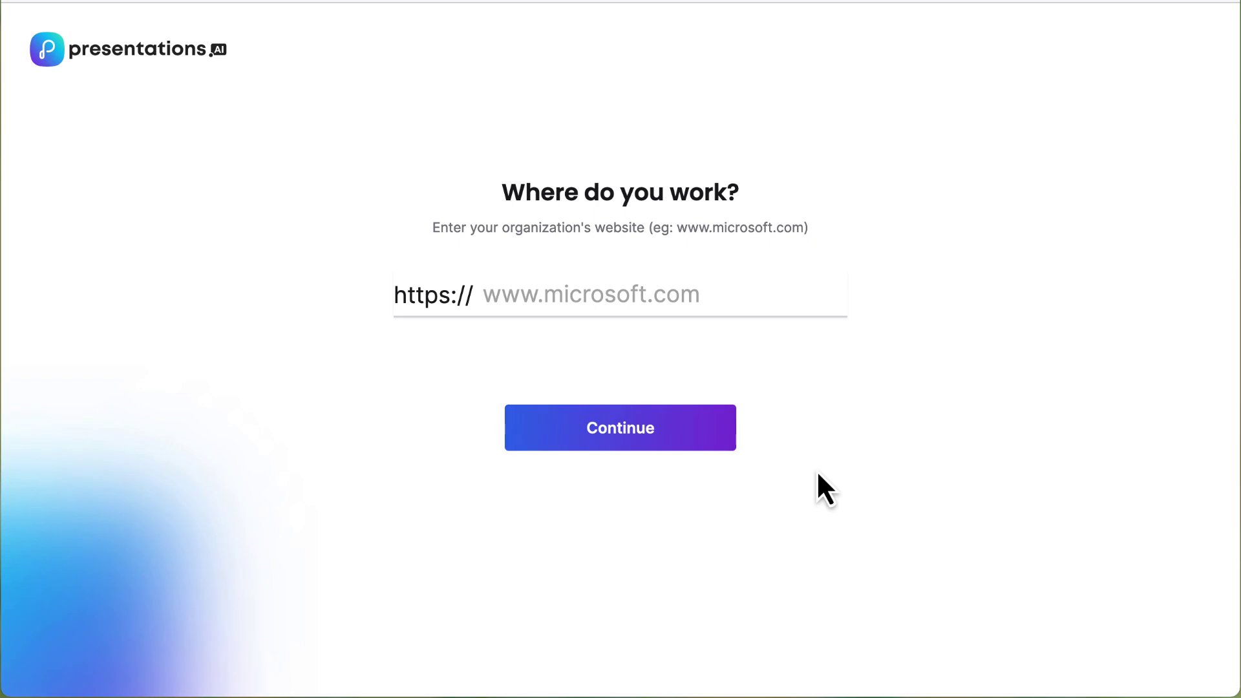
key("Return")
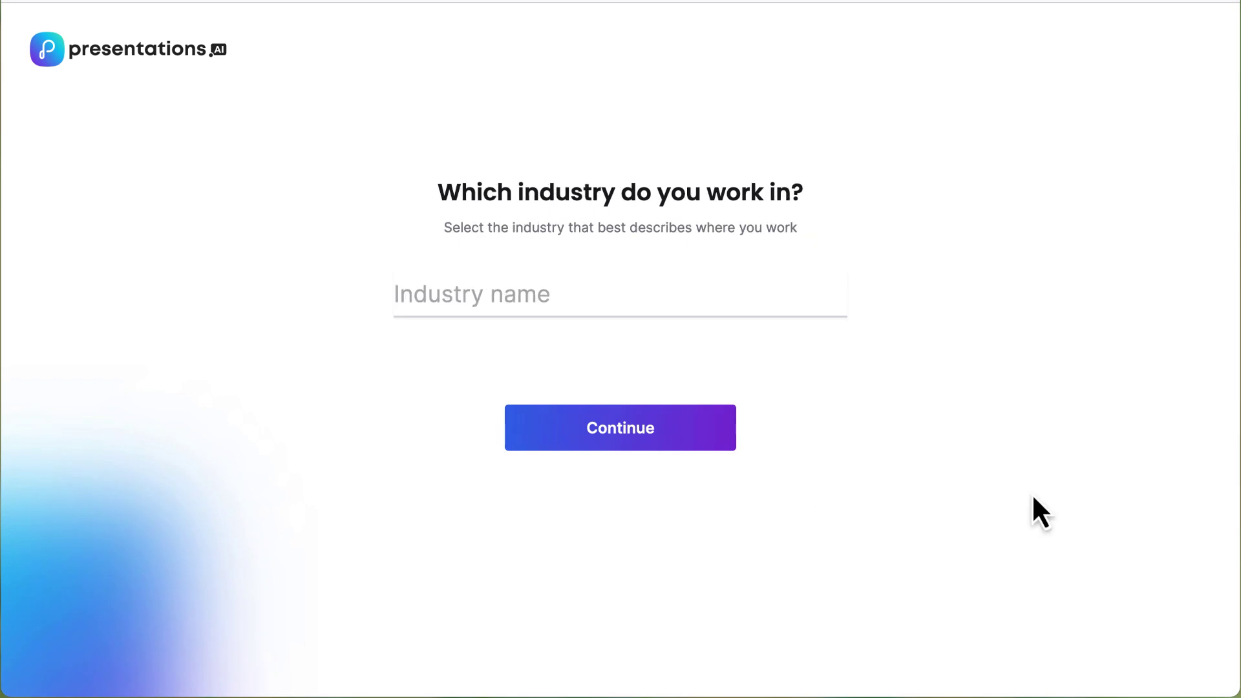
key("Return")
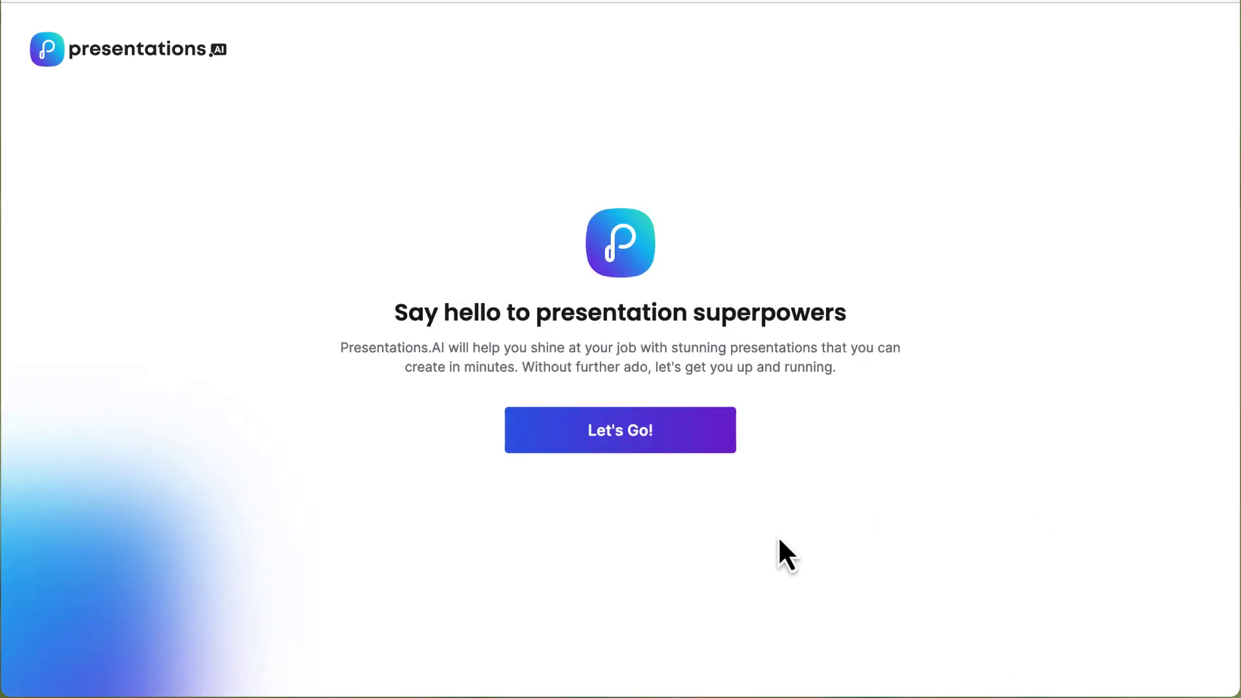
Finish onboarding and choose the Design Workshop template
left_click(603, 446)
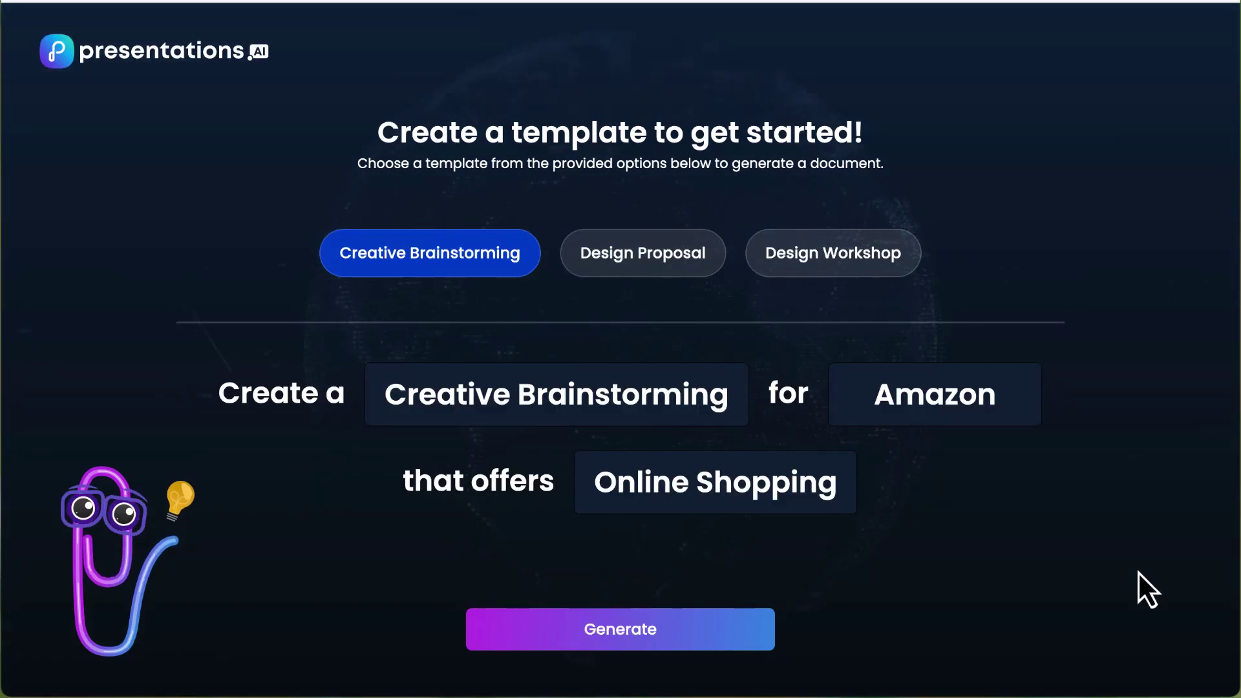
left_click(672, 255)
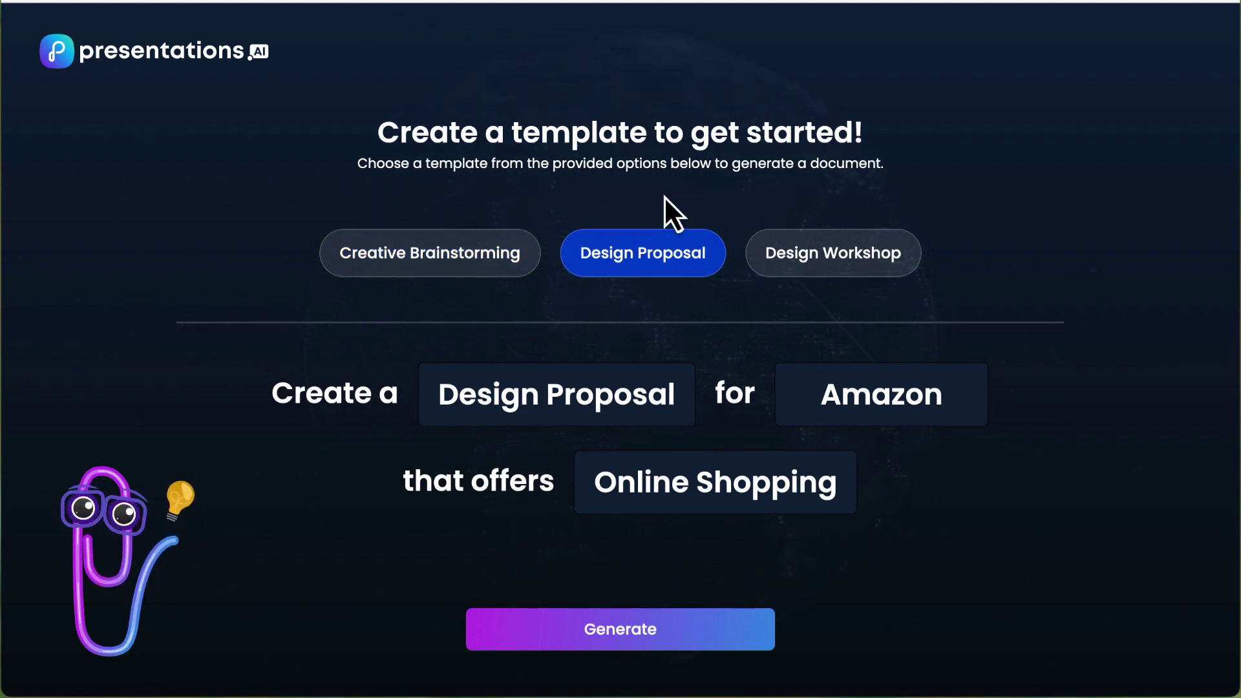
left_click(818, 257)
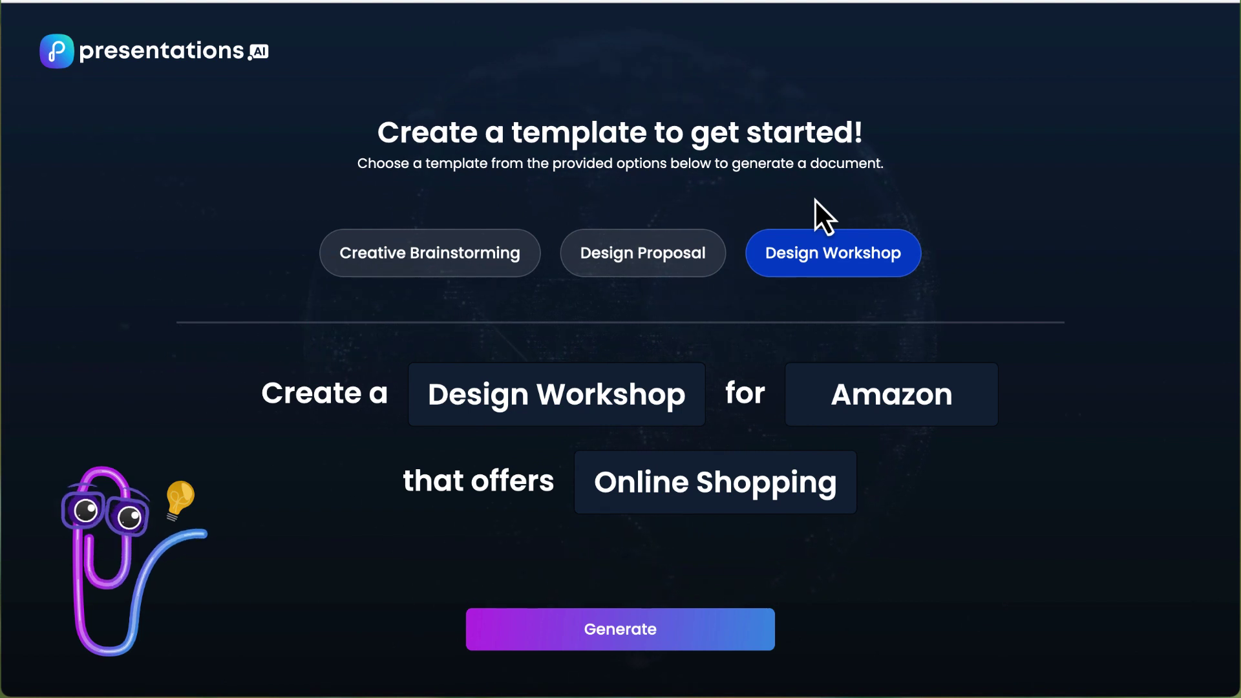
Replace the prompt's Online Shopping with 'slide presentation' and Amazon with 'course creators'
left_click(672, 483)
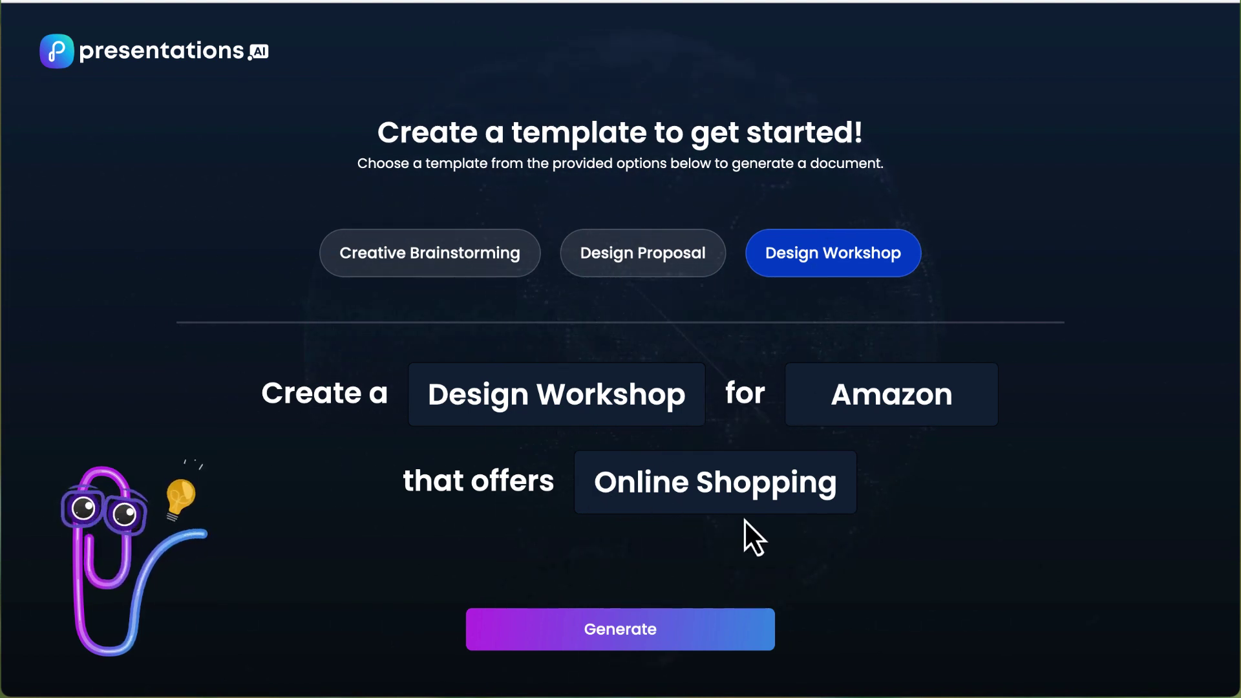
key("Left")
key("Left")
key("Left")
key("Left")
key("Left")
key("shift+Right")
key("shift+Right")
key("shift+Right")
key("shift+Right")
key("shift+Right")
key("shift+Right")
key("shift+Right")
key("shift+Right")
key("shift+Right")
key("shift+Right")
key("shift+Right")
key("shift+Right")
key("shift+Right")
key("shift+Right")
key("shift+Right")
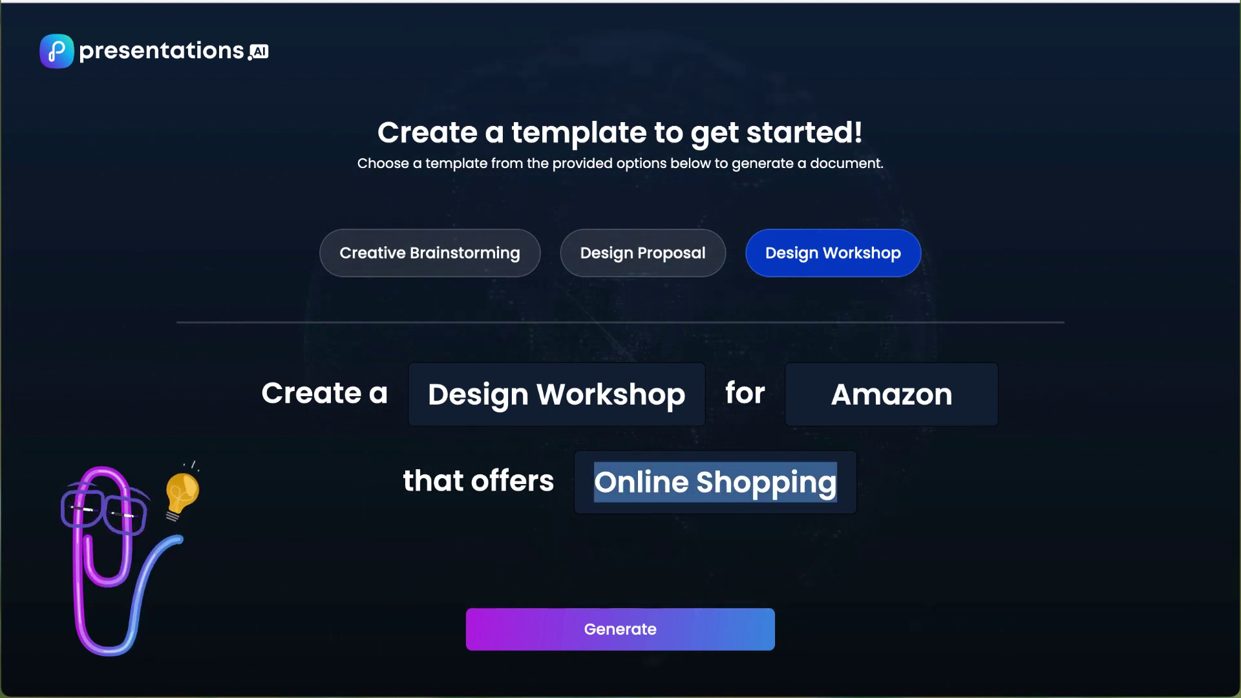
type("slide presentation")
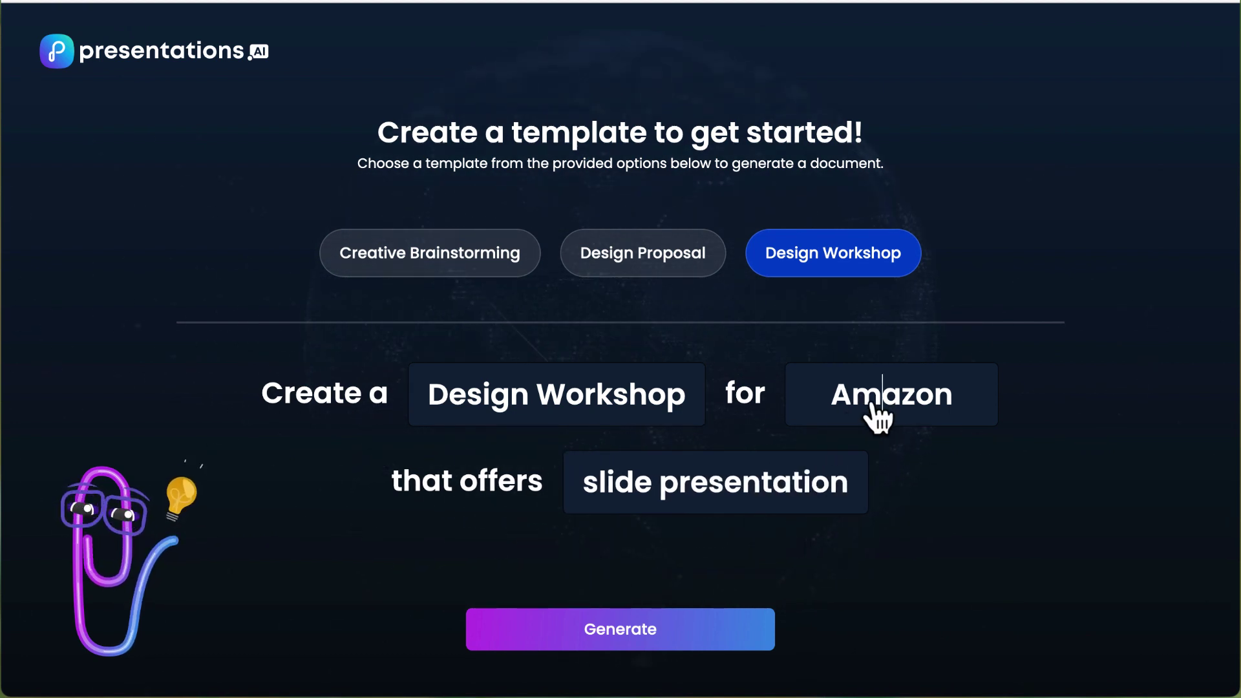
left_click(853, 397)
key("shift+Left")
key("shift+Right")
key("shift+Right")
key("shift+Right")
key("shift+Right")
key("shift+Right")
type("course creators")
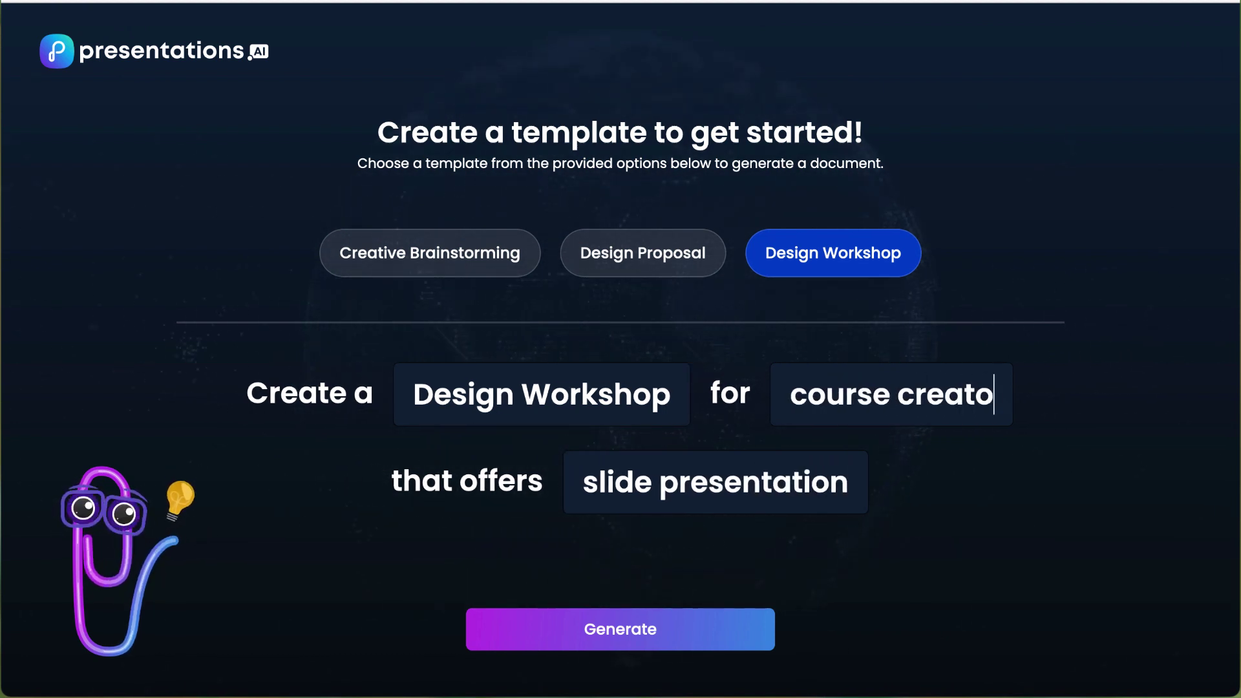
Generate the deck and scroll the thumbnails down to slide 9 and back up
left_click(618, 636)
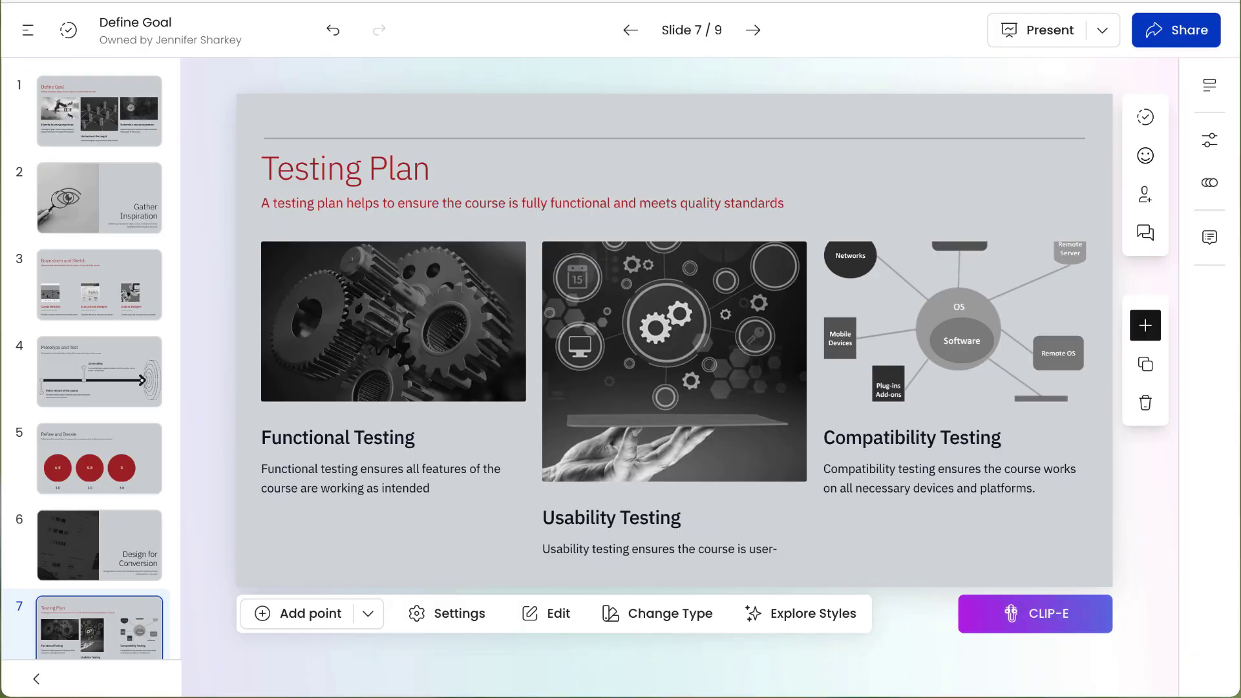
scroll(133, 476, "down", 4)
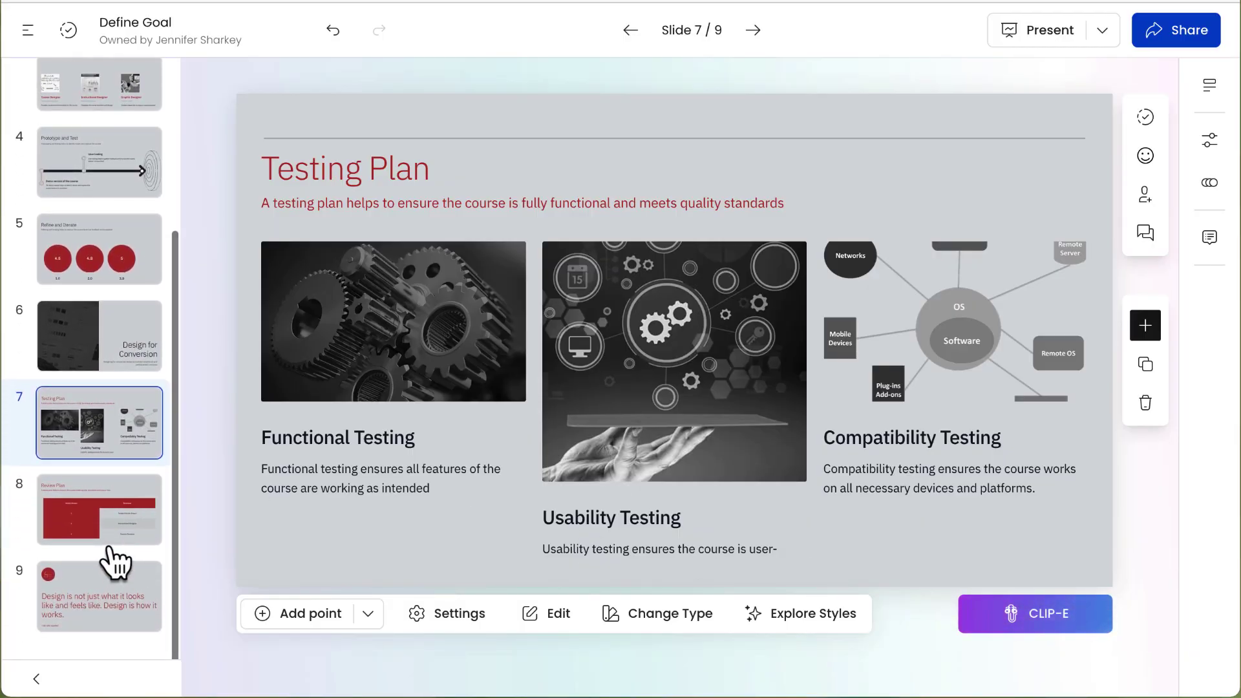
scroll(110, 536, "up", 4)
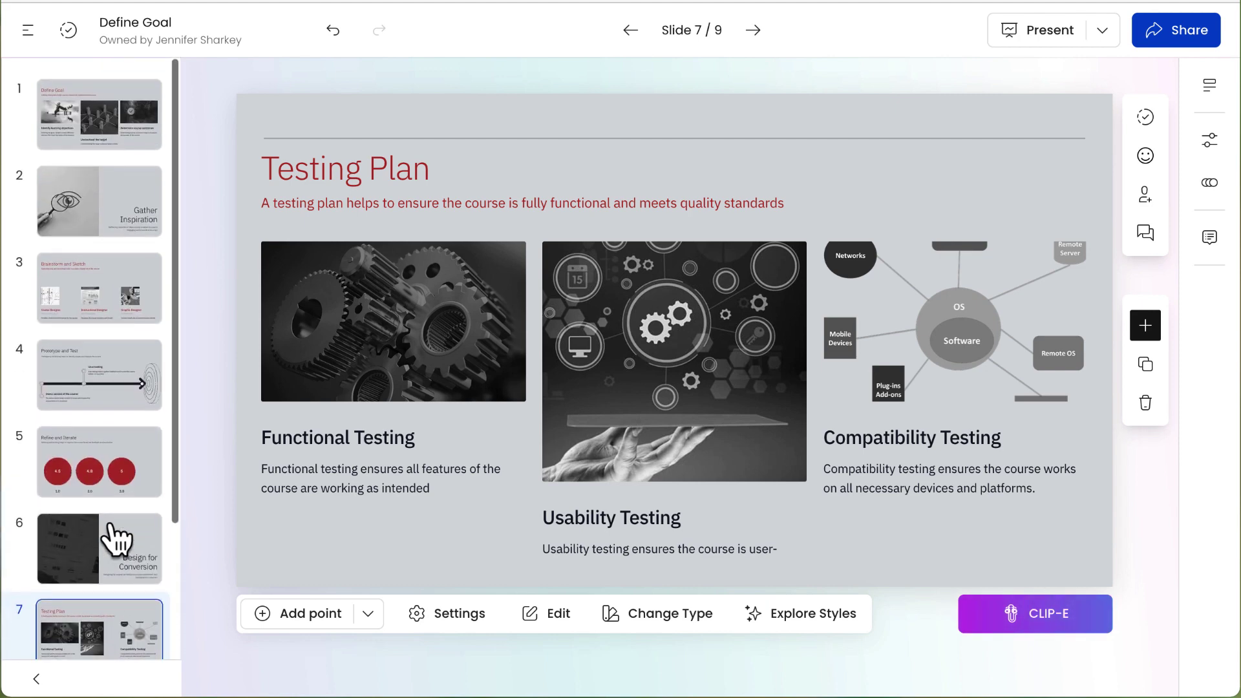
Select the slide 1 thumbnail, Define Goal
left_click(77, 141)
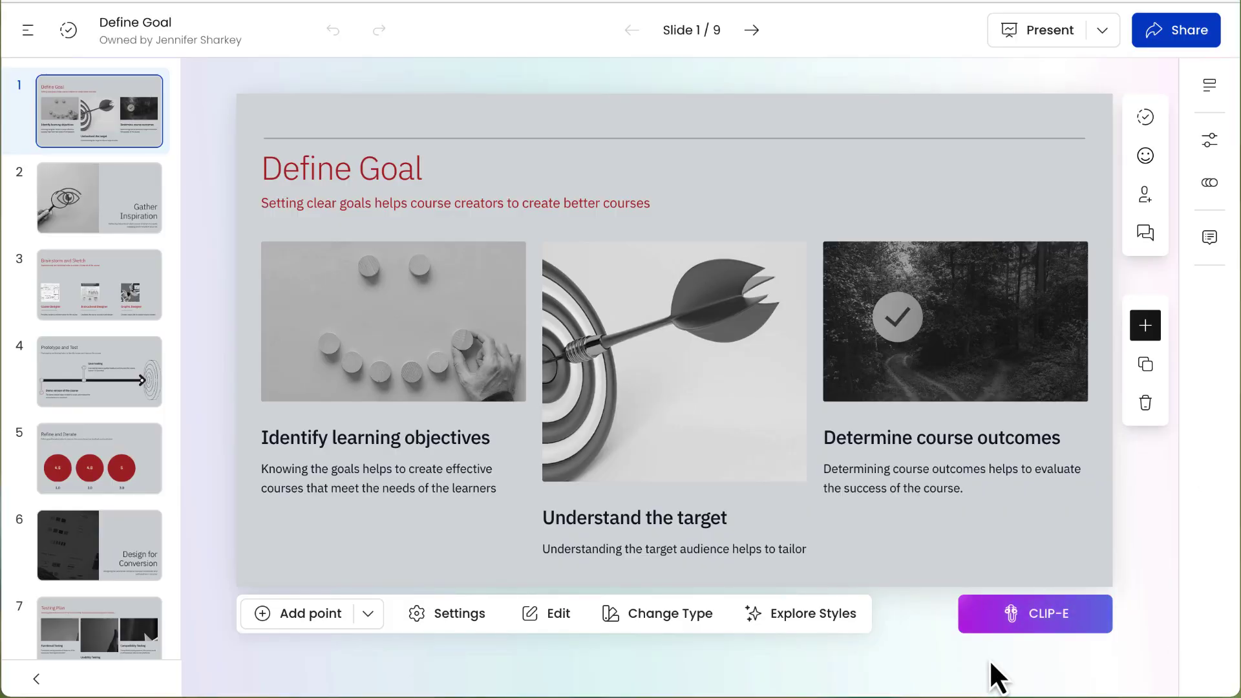
Apply CLIP-E's Change background suggestion to give slide 1 a deep red background
left_click(1012, 622)
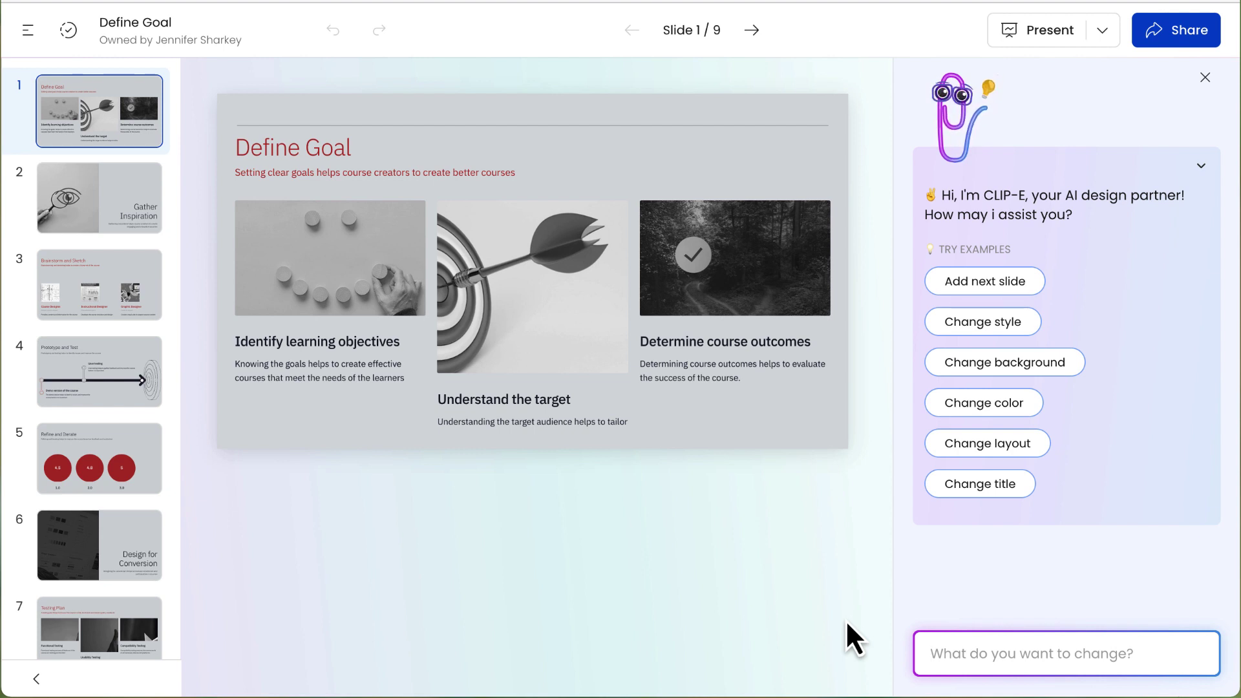
left_click(983, 364)
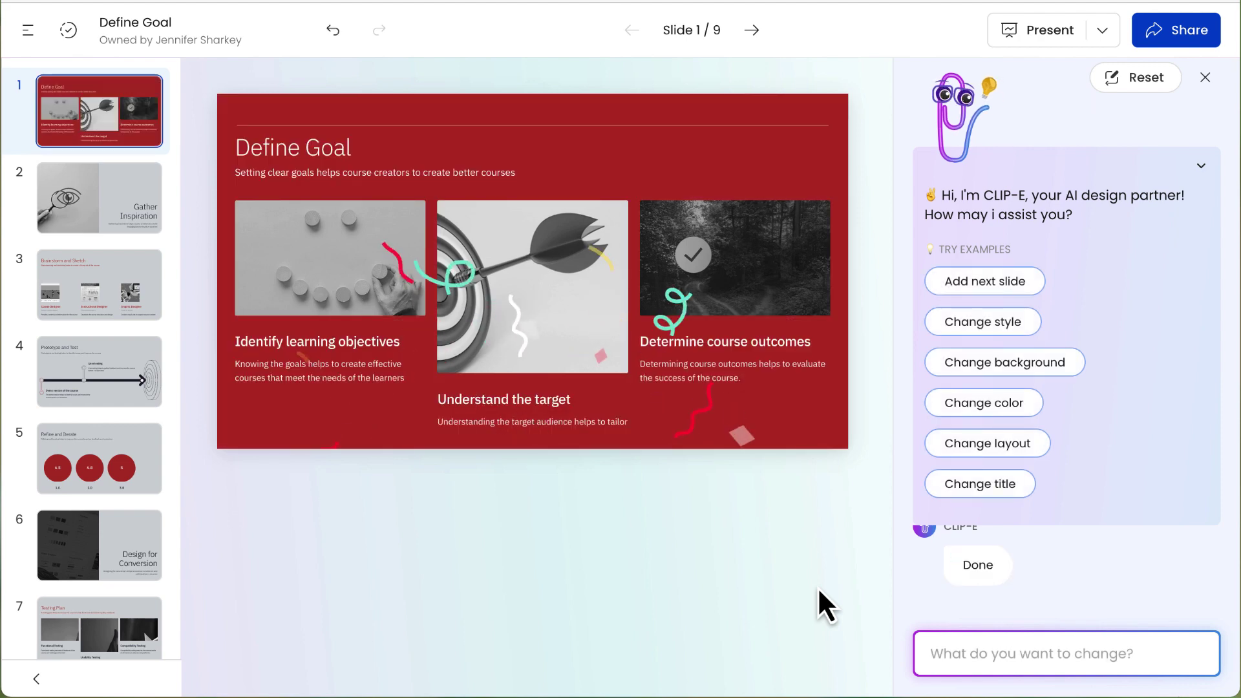
Try the Auto text style, bulleted list and numbered list on the first column's description
left_click(435, 507)
left_click(457, 493)
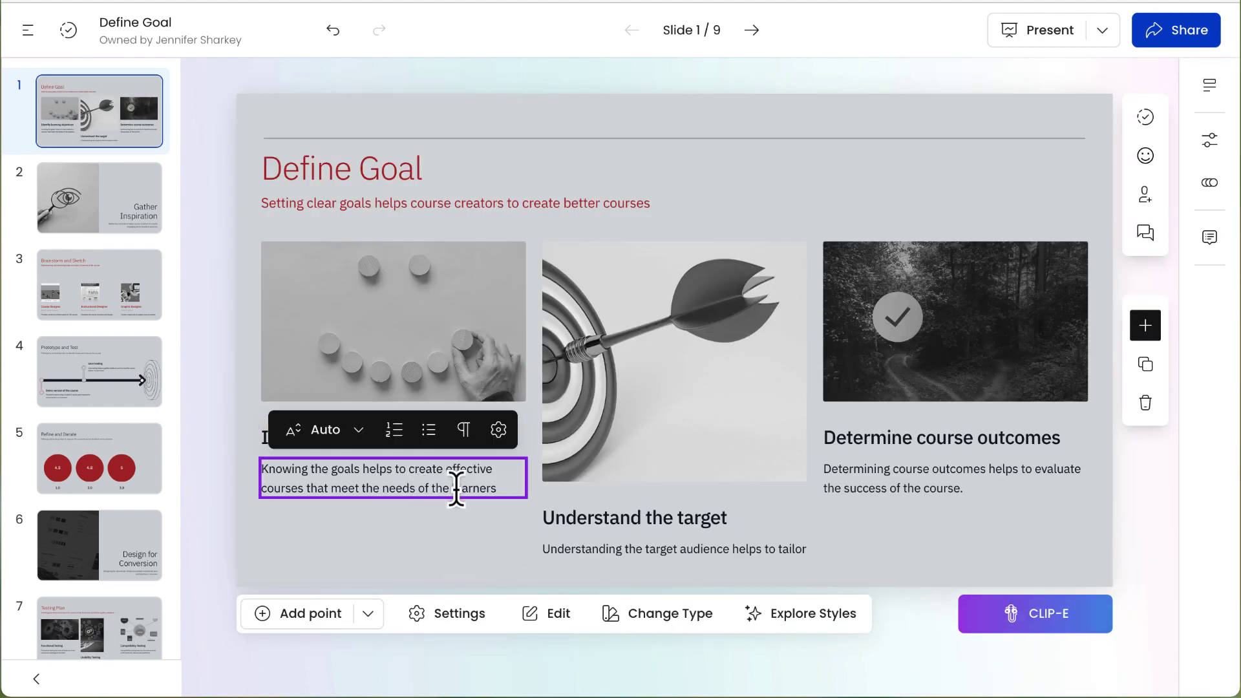
key("ctrl+a")
left_click(559, 430)
left_click(304, 429)
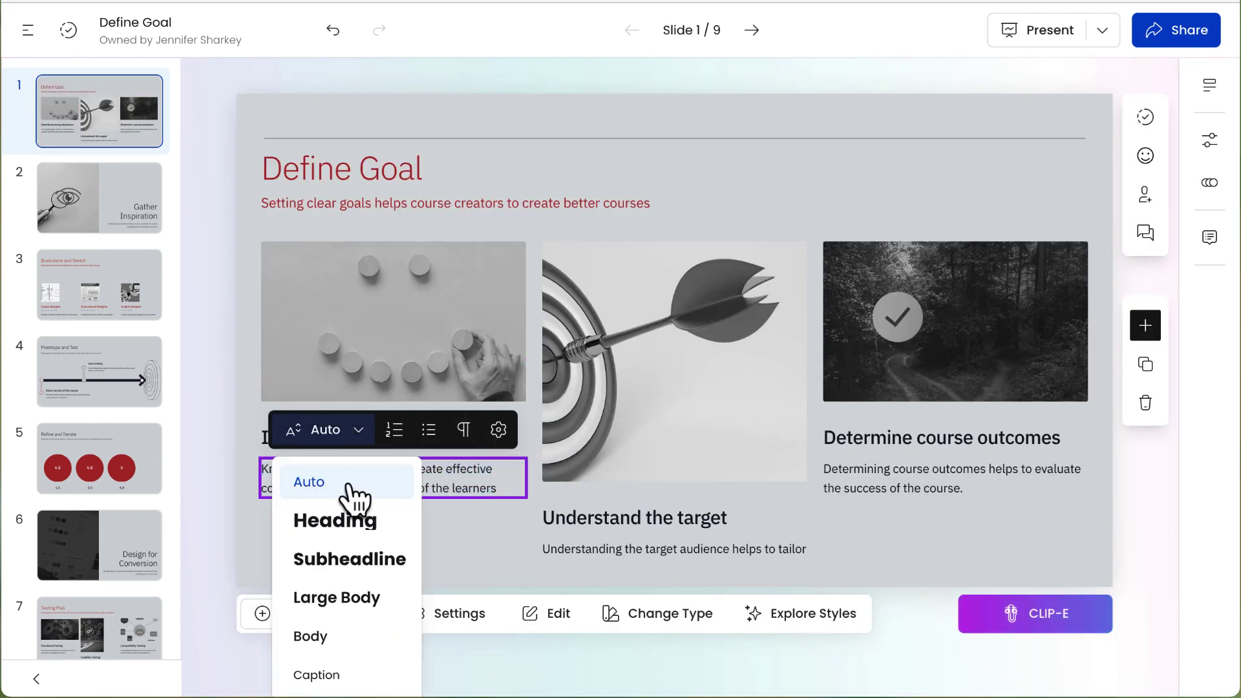
left_click(299, 432)
left_click(468, 432)
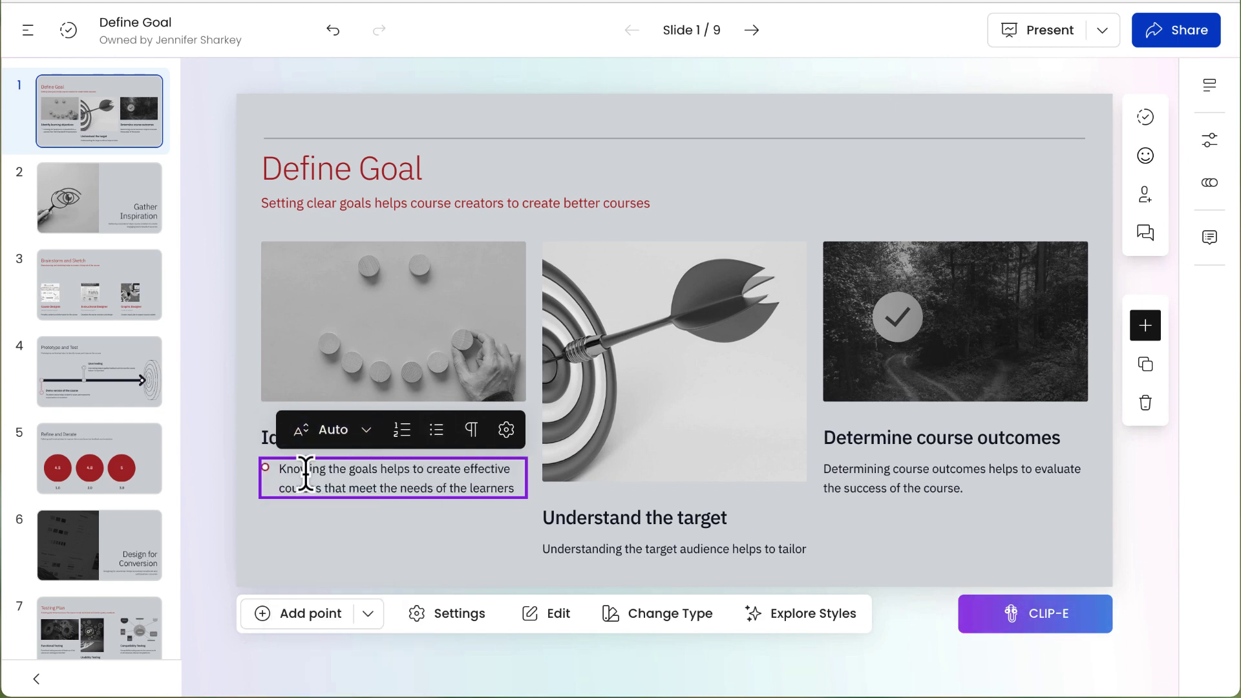
left_click(289, 470)
left_click(402, 430)
left_click(402, 430)
Review the slide's data in Update Slide Data, then select the first picture
left_click(547, 613)
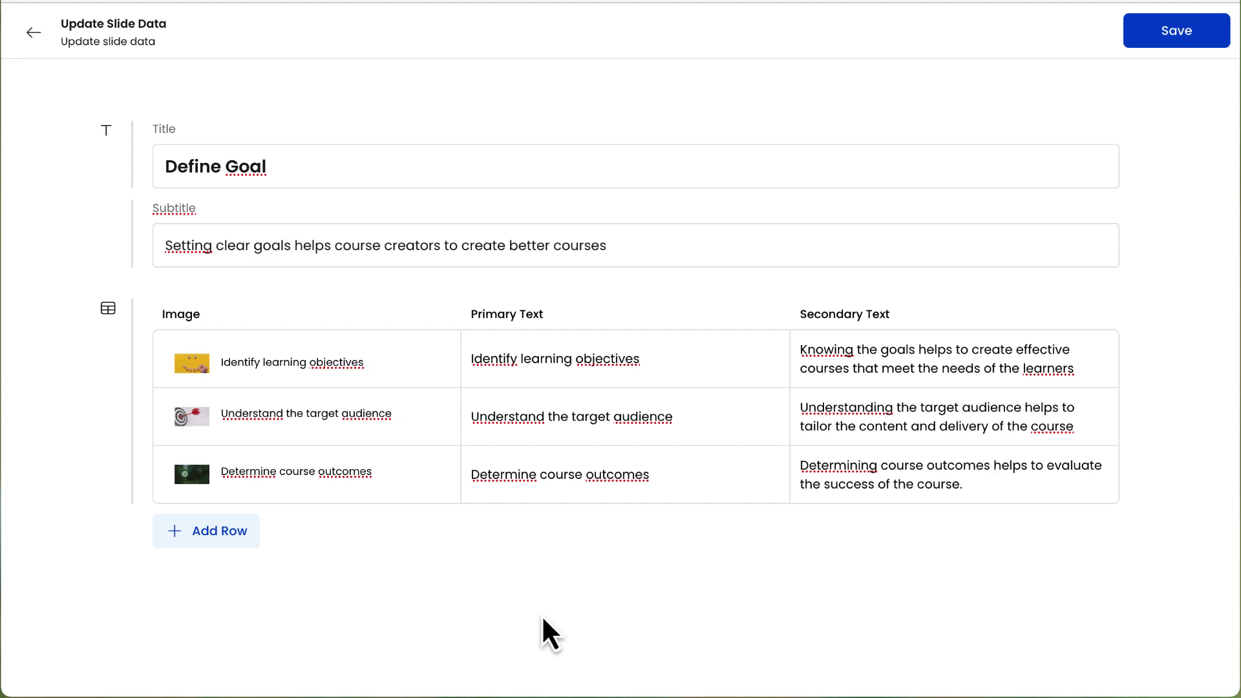
left_click(33, 33)
left_click(367, 324)
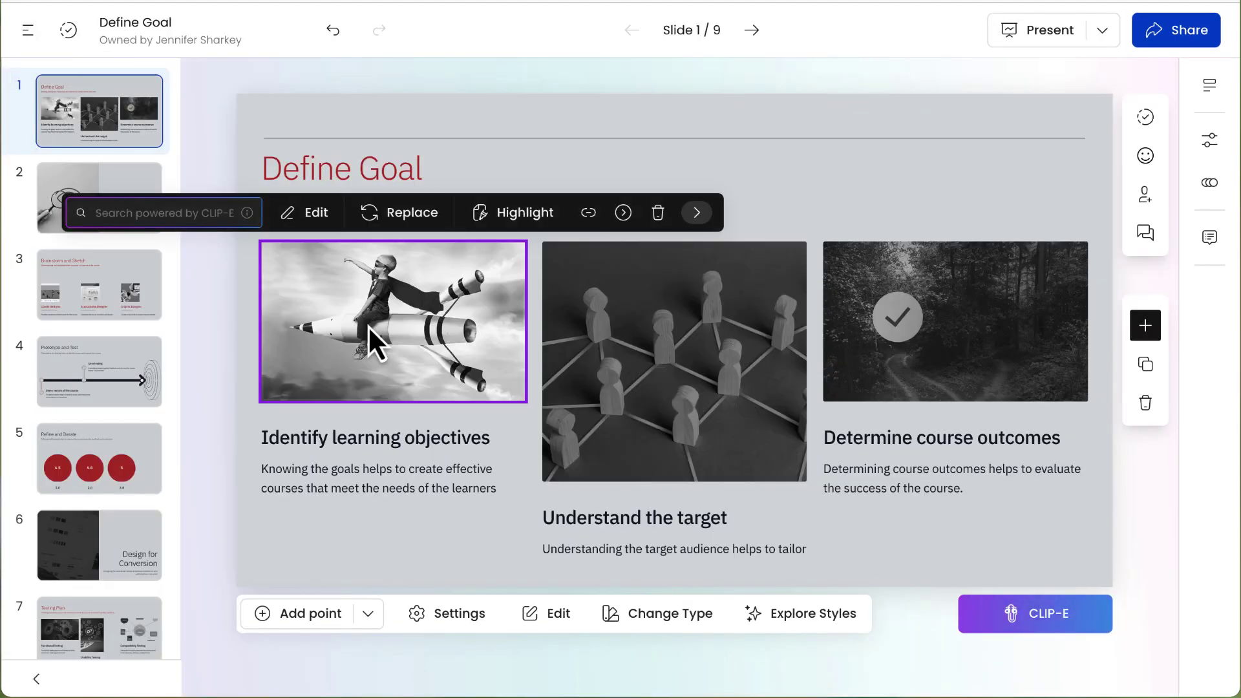
Browse the Images, Logos, People, Your images and Generate image sources, then close without replacing
left_click(407, 212)
left_click(462, 96)
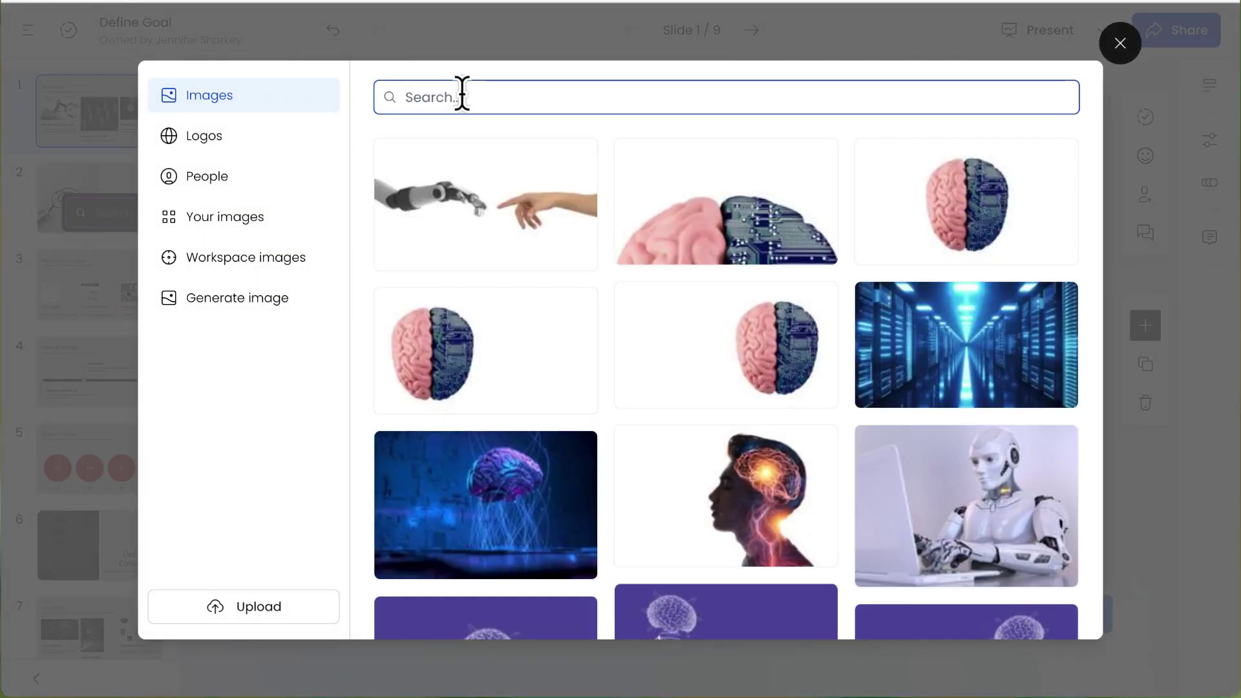
left_click(207, 137)
left_click(208, 178)
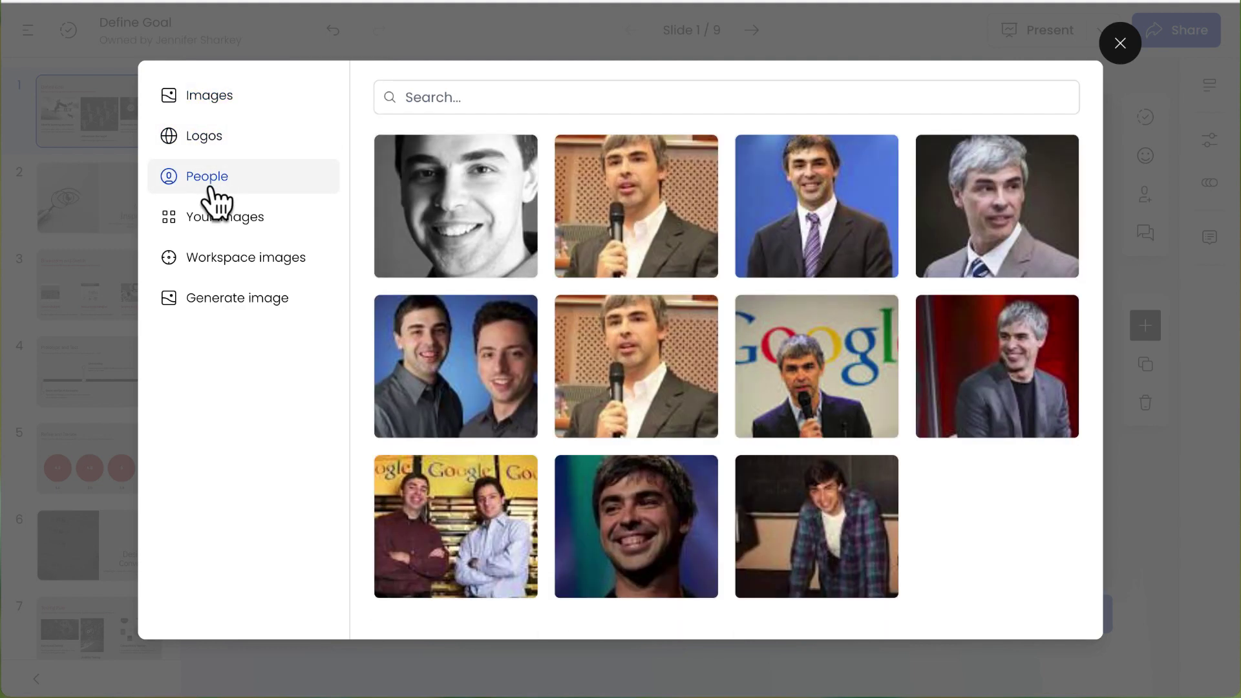
left_click(213, 218)
left_click(216, 298)
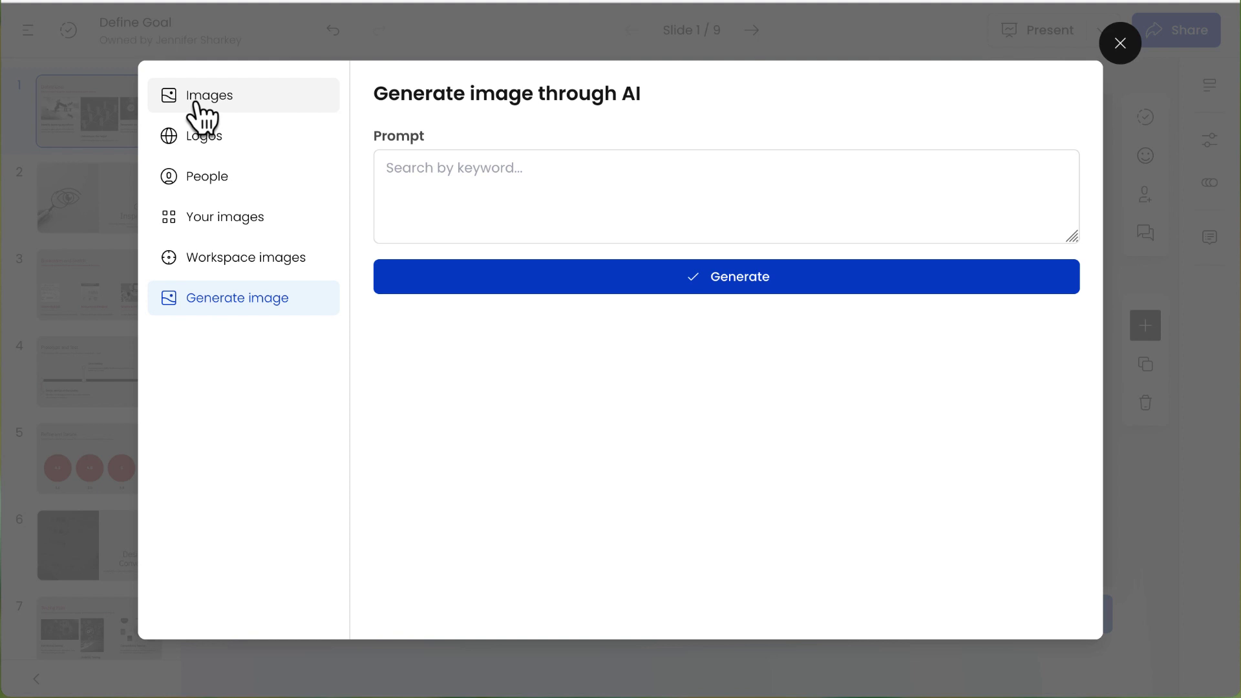
left_click(1121, 43)
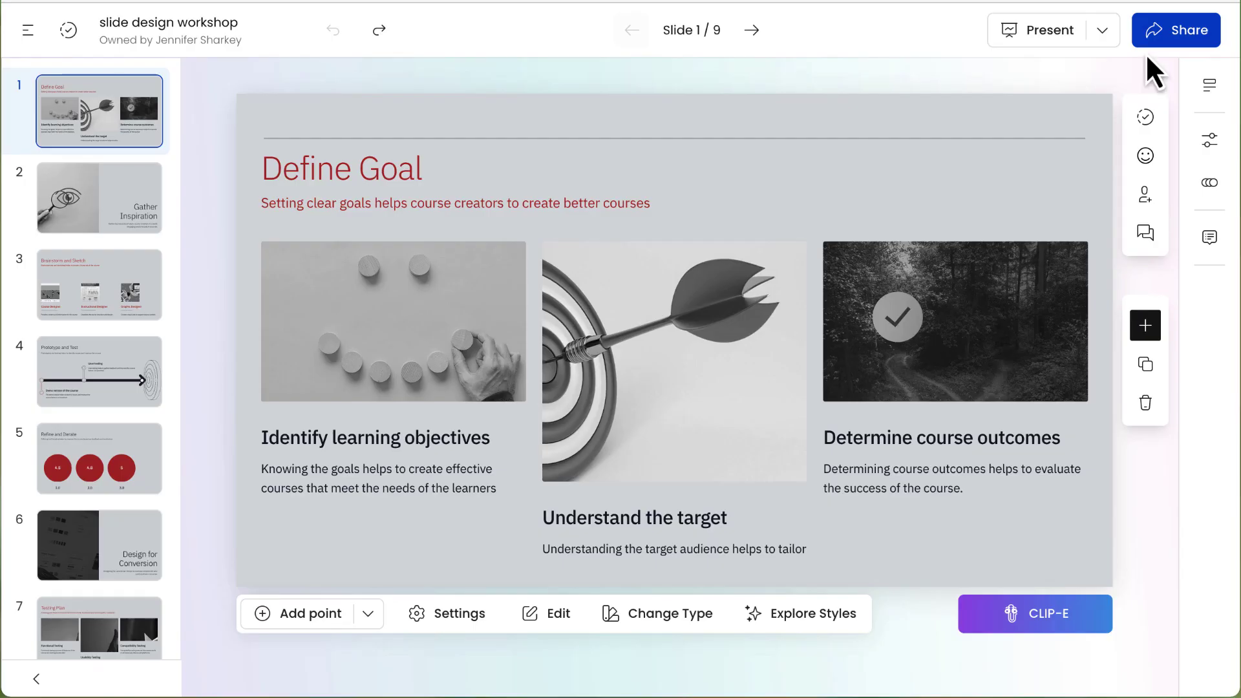
Export the deck as an editable PowerPoint, reaching the $99 Pay with card checkout
left_click(1181, 37)
left_click(316, 188)
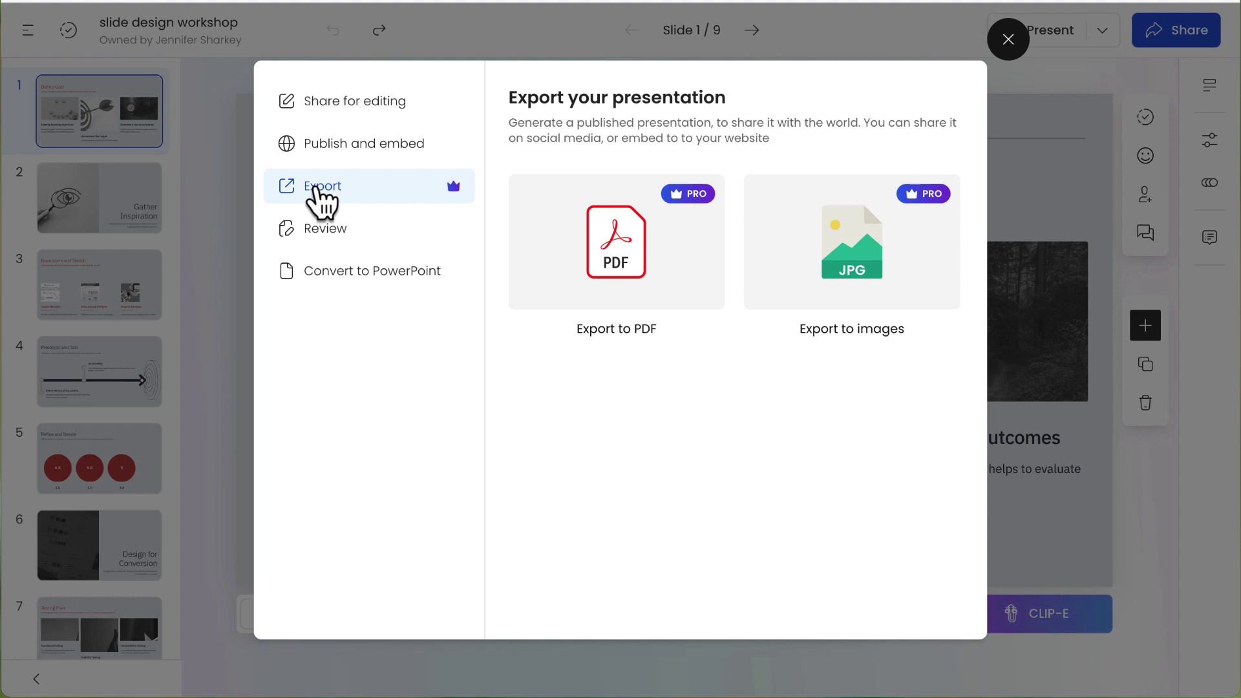
left_click(701, 204)
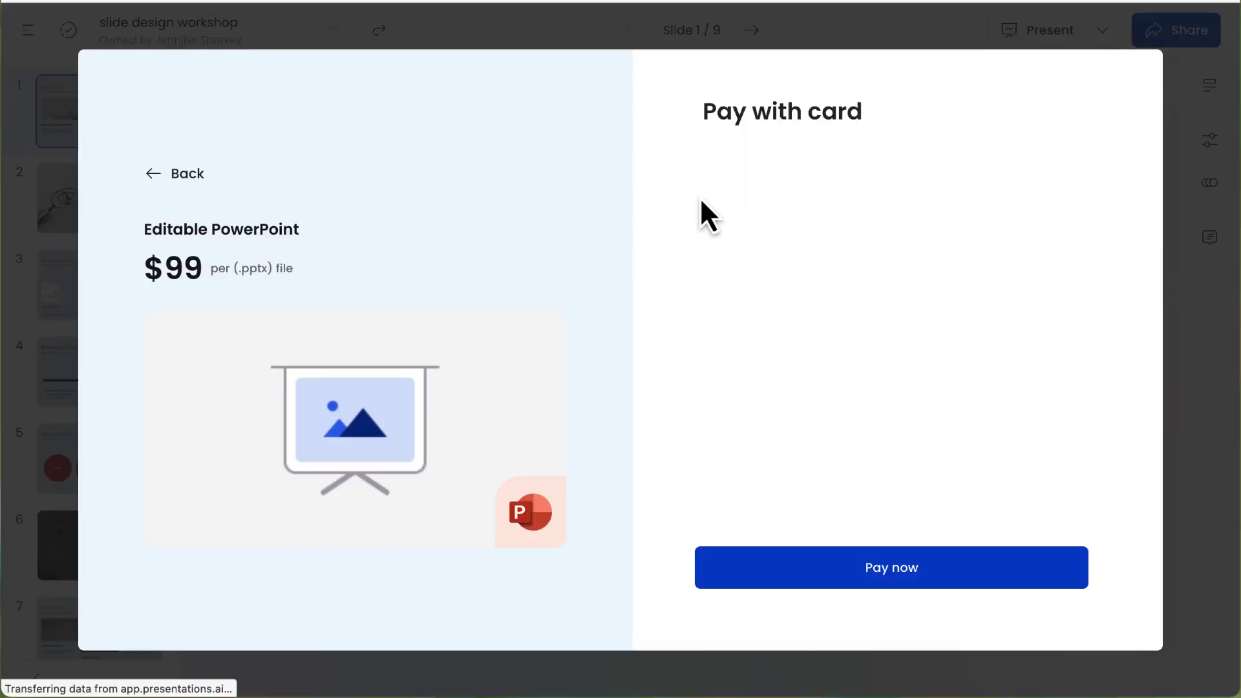